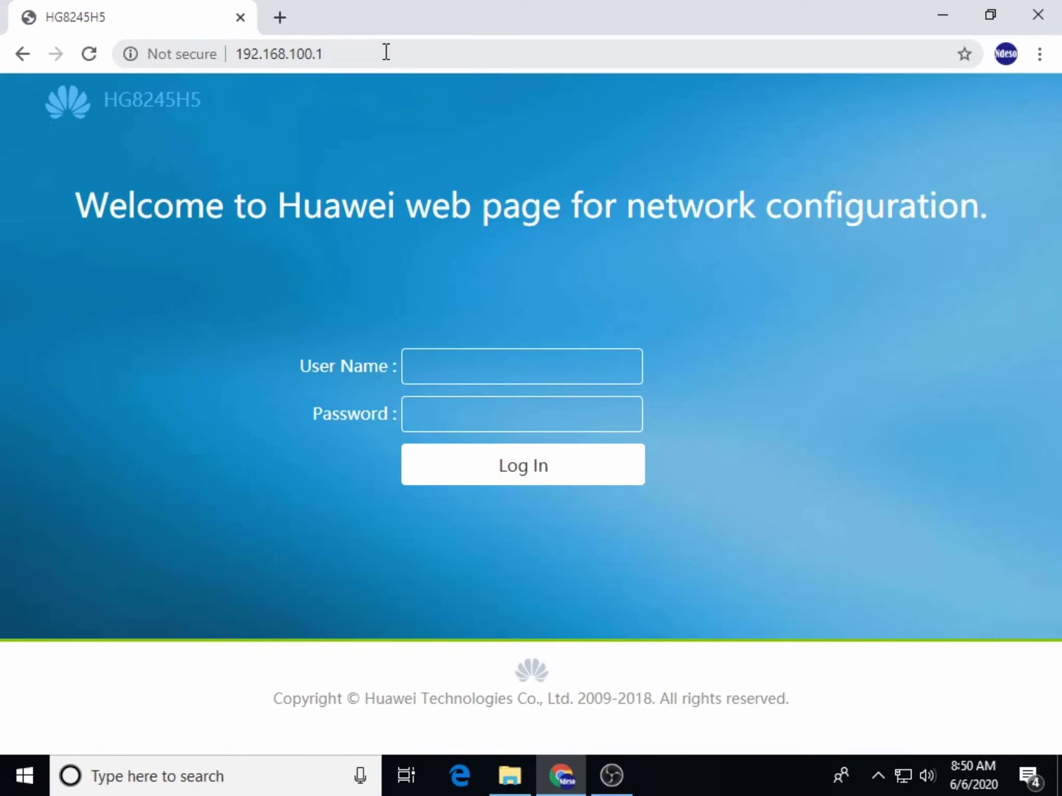
Enter the admin user name and the account password on the router's login page
left_click(386, 51)
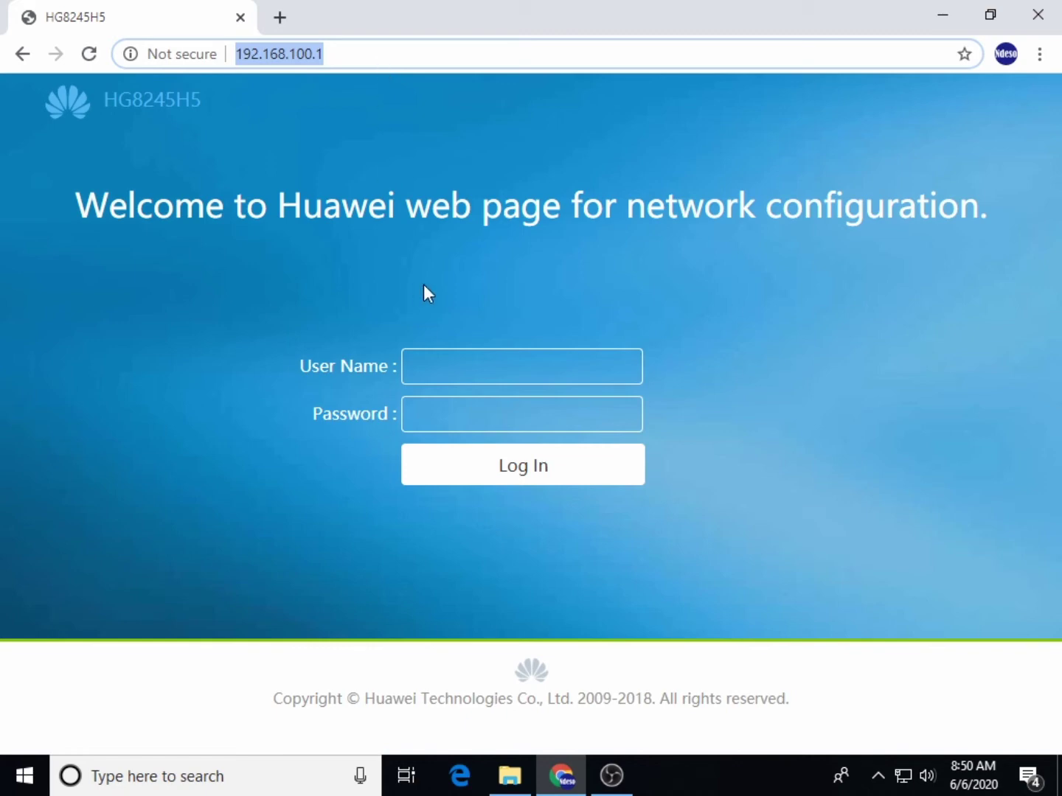
left_click(454, 369)
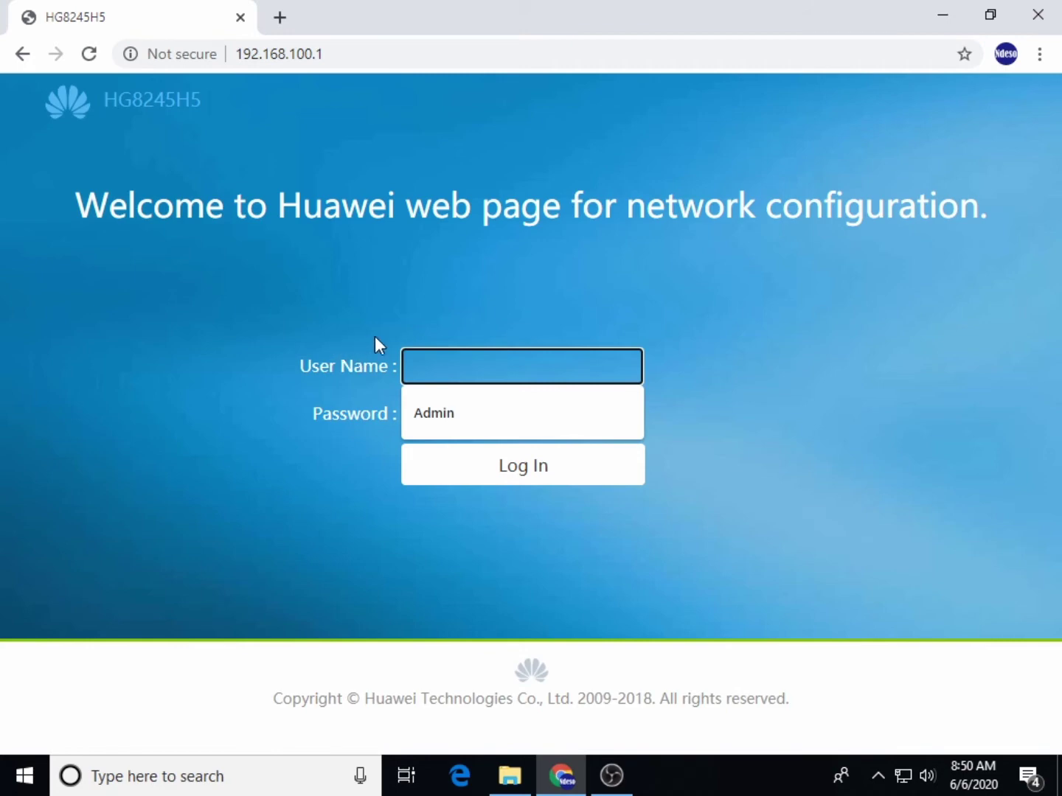
left_click(349, 306)
left_click(422, 367)
key("Tab")
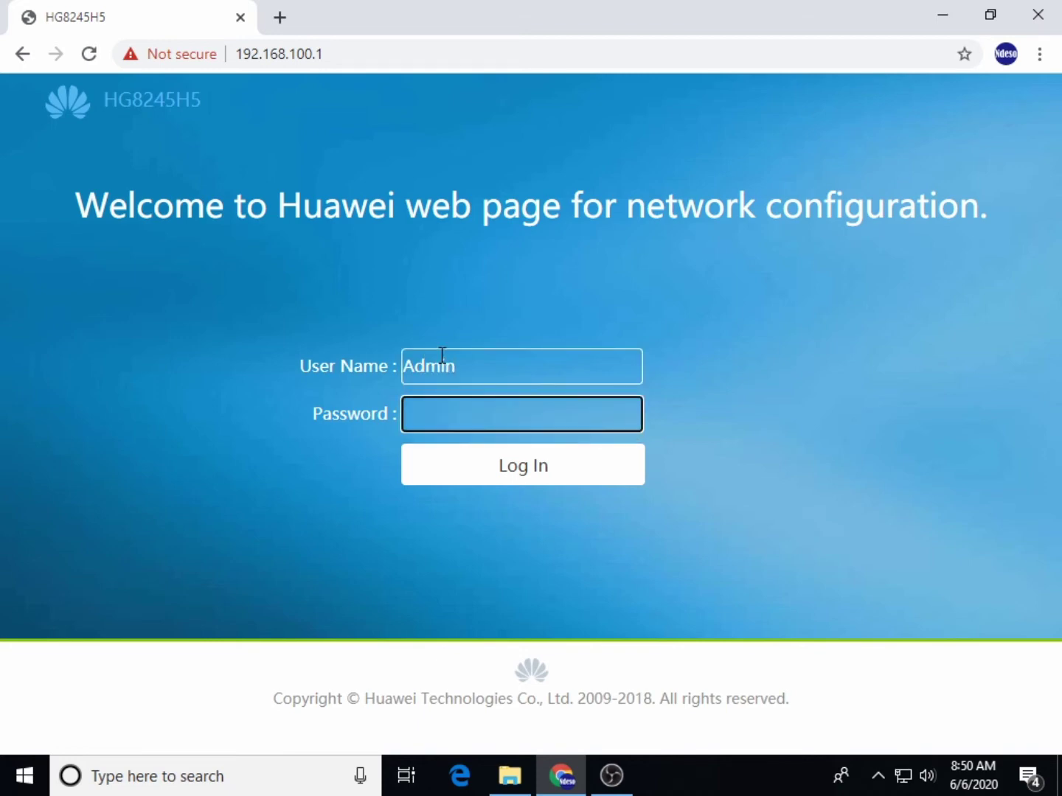
Log in and go to Advanced > WLAN > WLAN Basic for the Wifi Indihome network
left_click(518, 459)
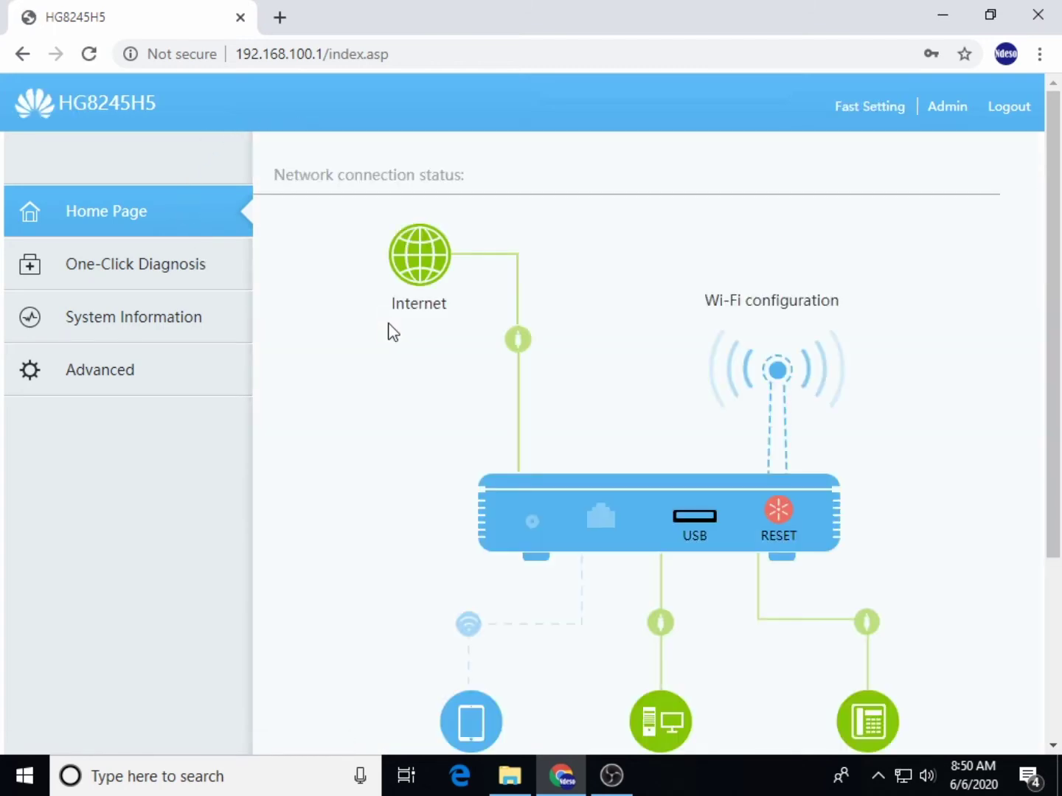
left_click(101, 378)
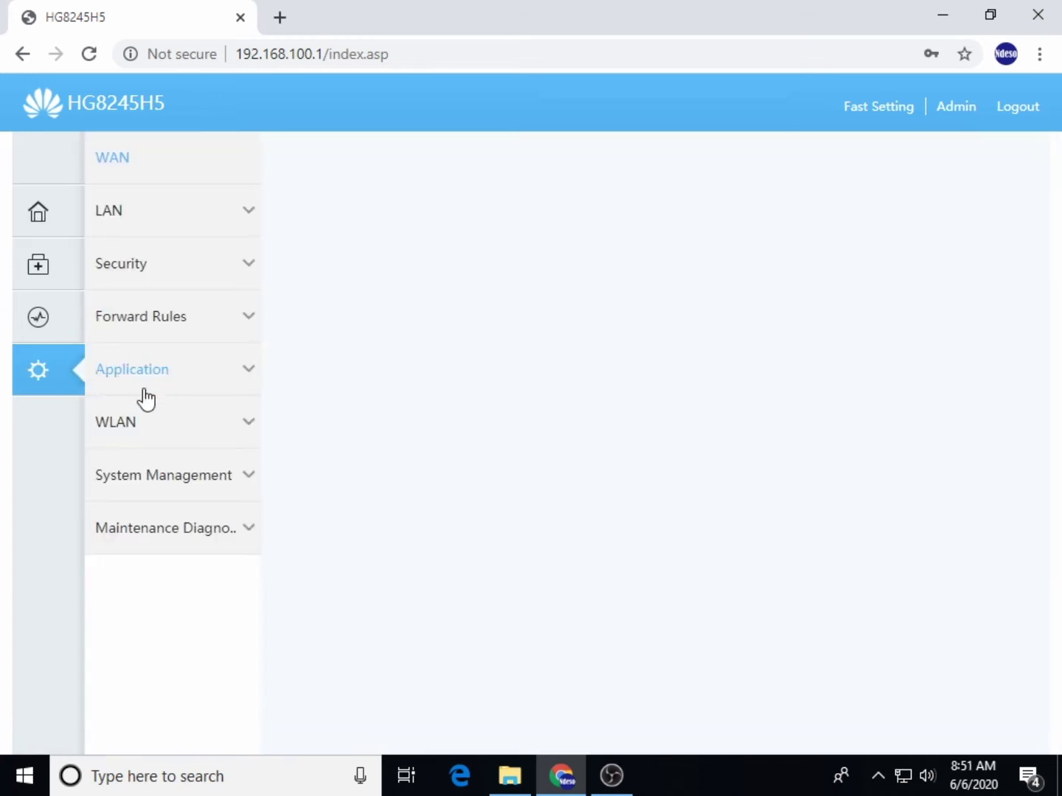
left_click(118, 441)
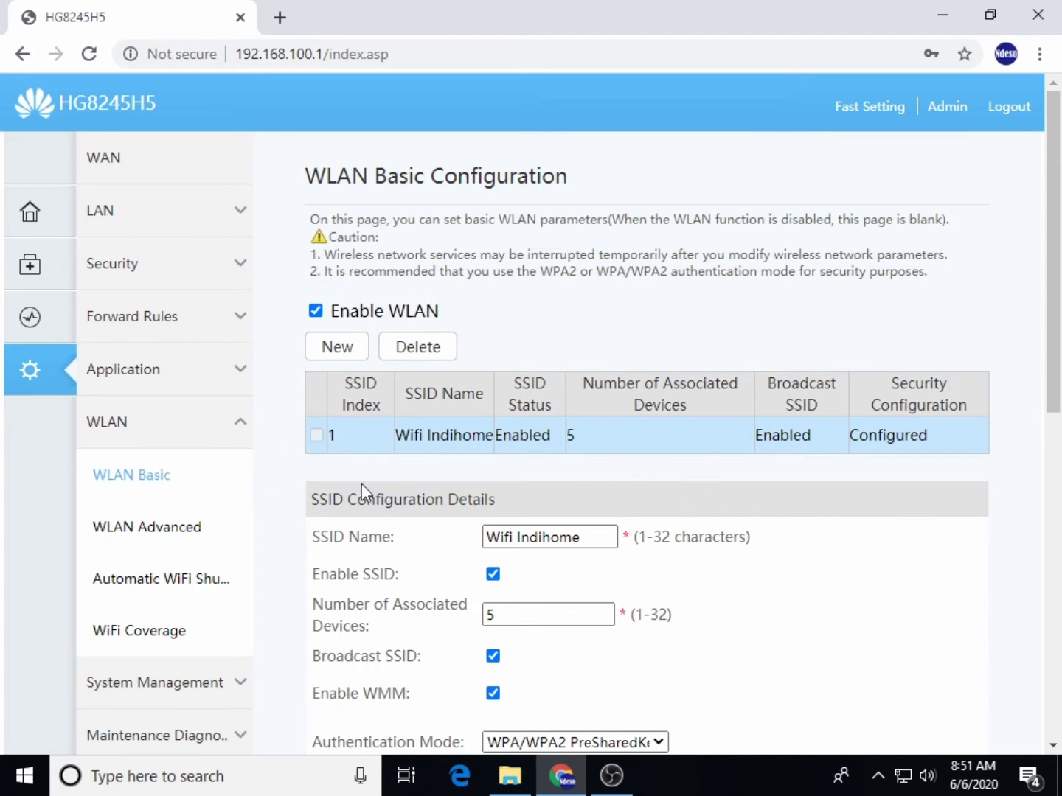
scroll(494, 512, "down", 4)
scroll(508, 493, "up", 3)
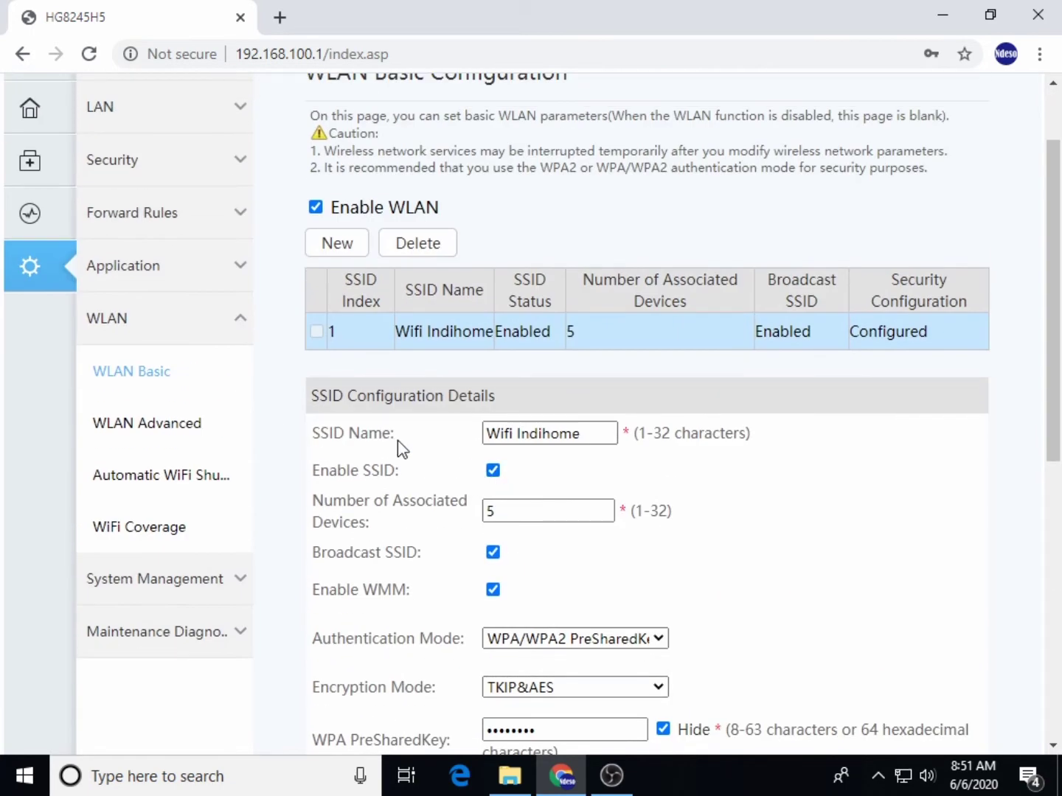
left_click_drag(314, 435, 407, 450)
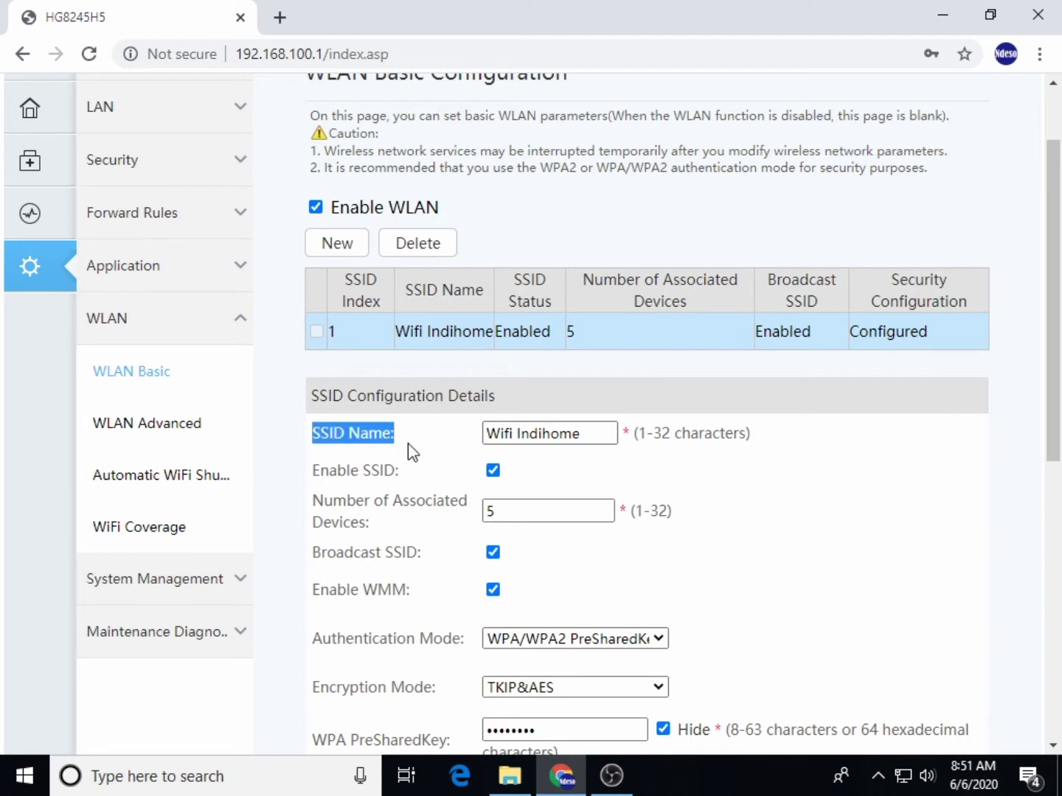
left_click(517, 436)
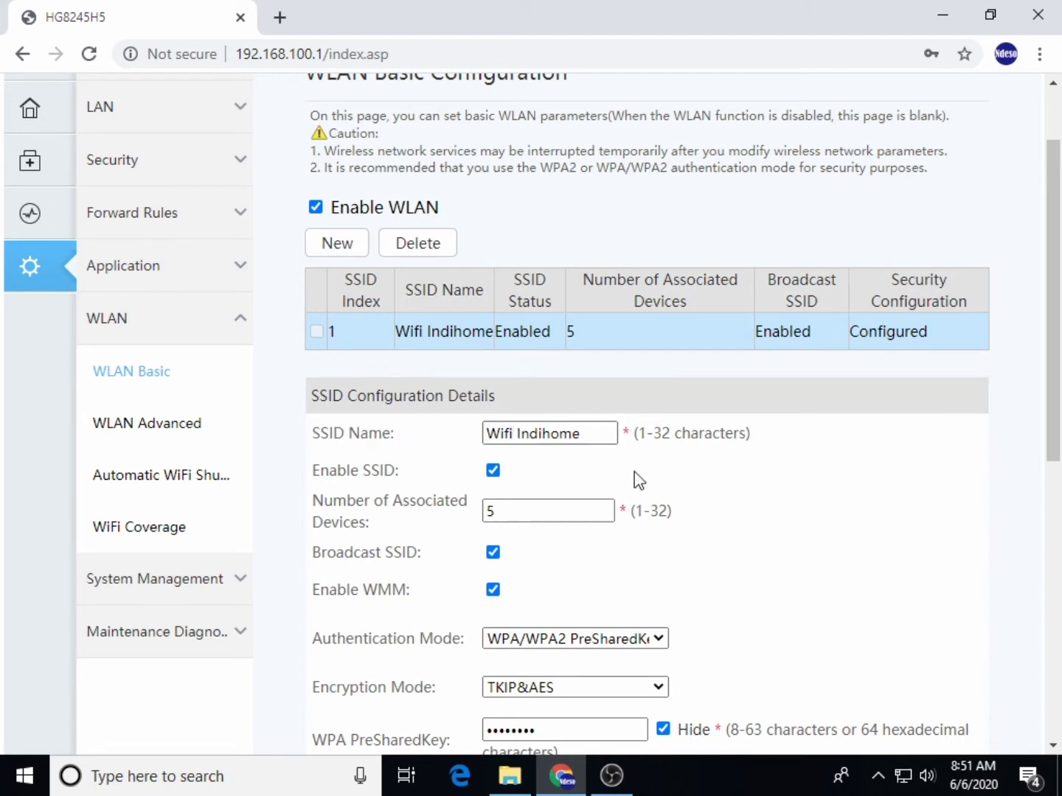
left_click_drag(590, 436, 453, 448)
left_click(512, 510)
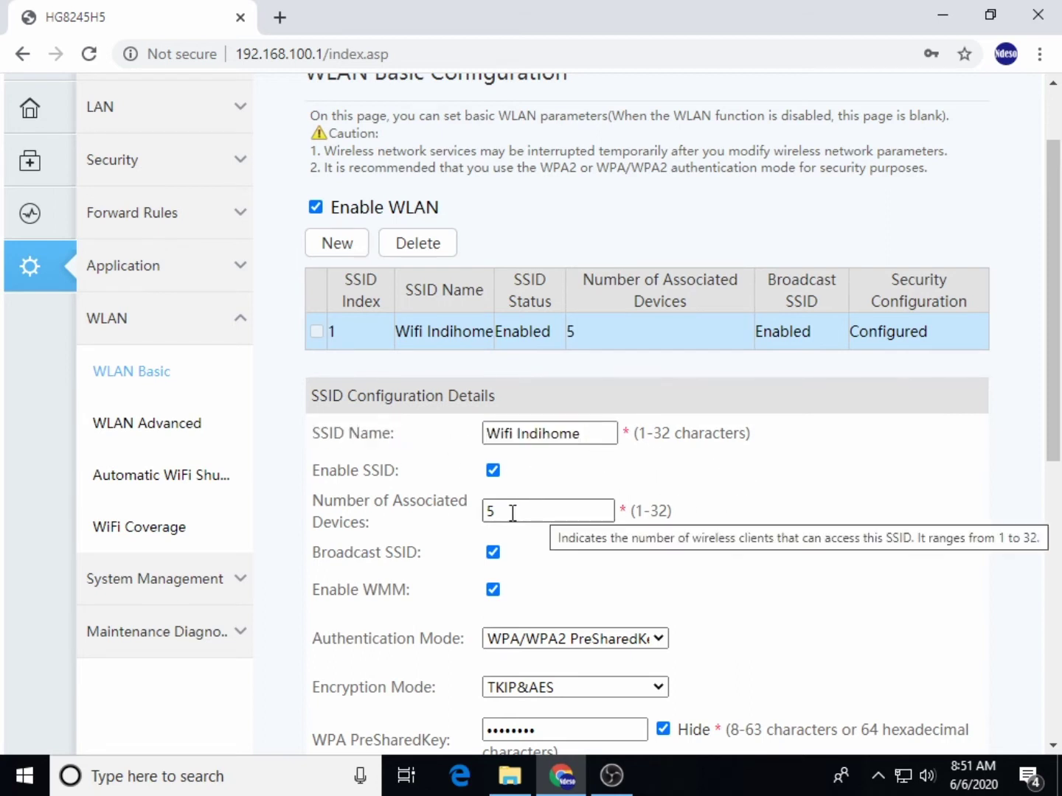
scroll(479, 502, "down", 1)
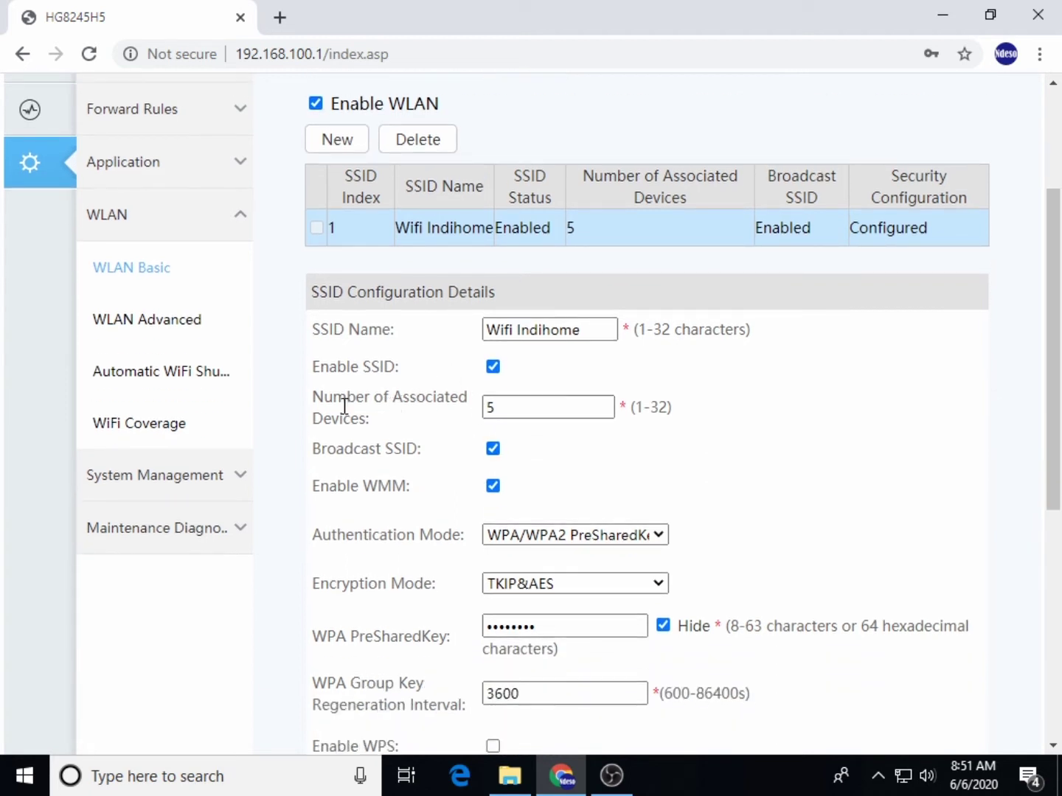
left_click(501, 409)
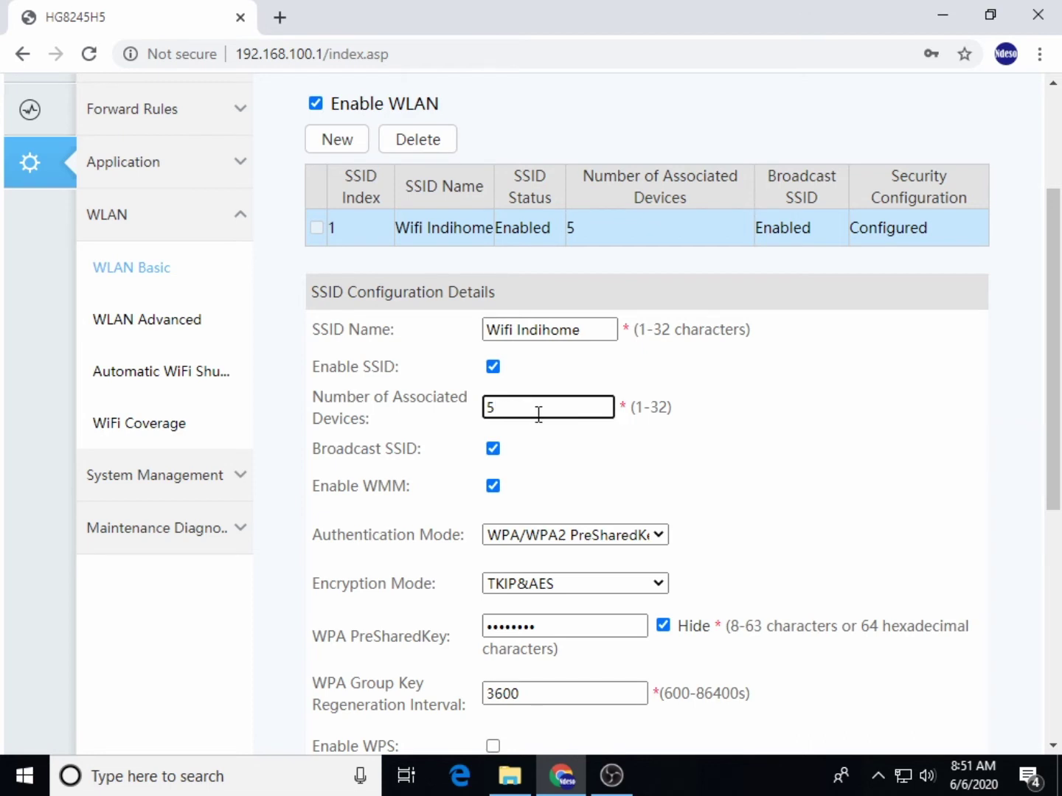
left_click_drag(514, 412, 483, 413)
left_click(534, 410)
left_click(638, 411)
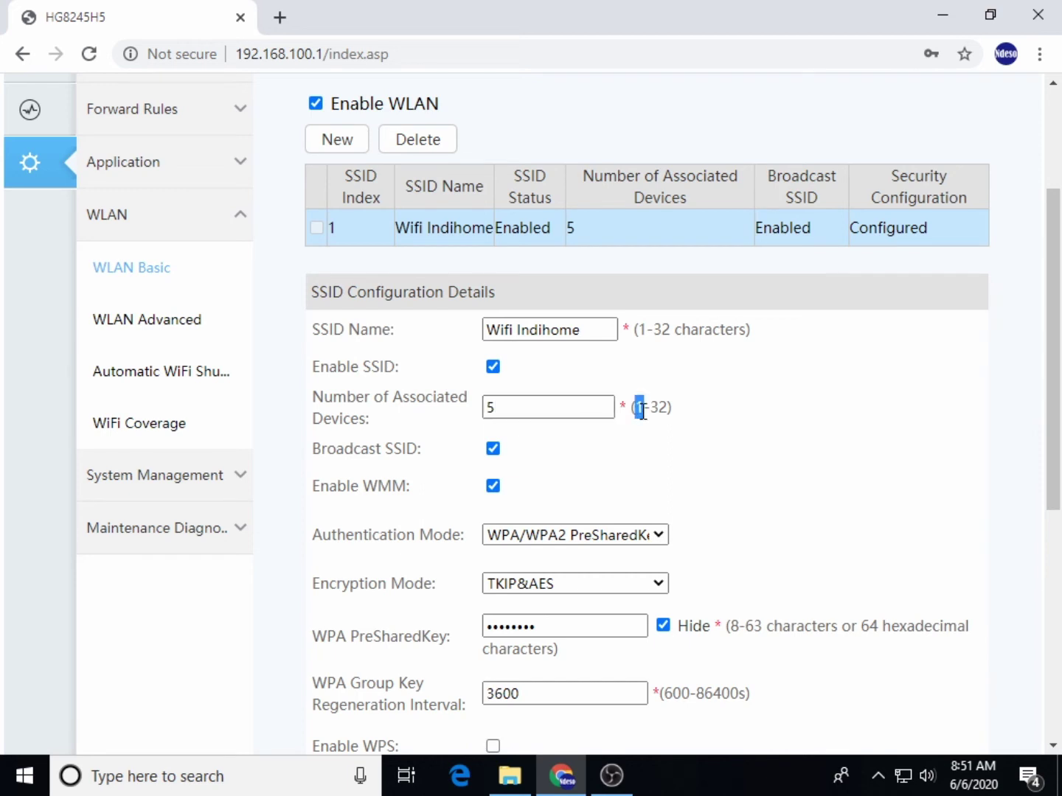
left_click_drag(654, 410, 666, 417)
left_click(737, 445)
left_click_drag(636, 411, 642, 415)
left_click(643, 411)
left_click_drag(649, 408, 670, 410)
left_click(701, 422)
scroll(609, 463, "down", 1)
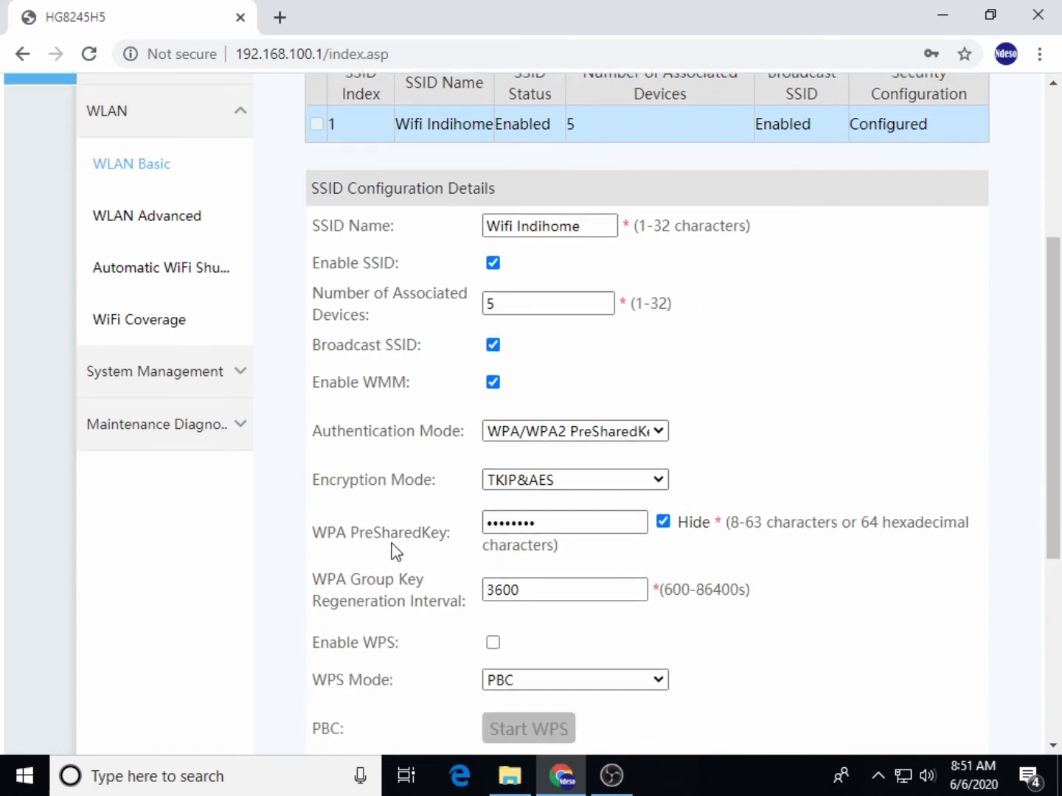
left_click_drag(311, 537, 408, 538)
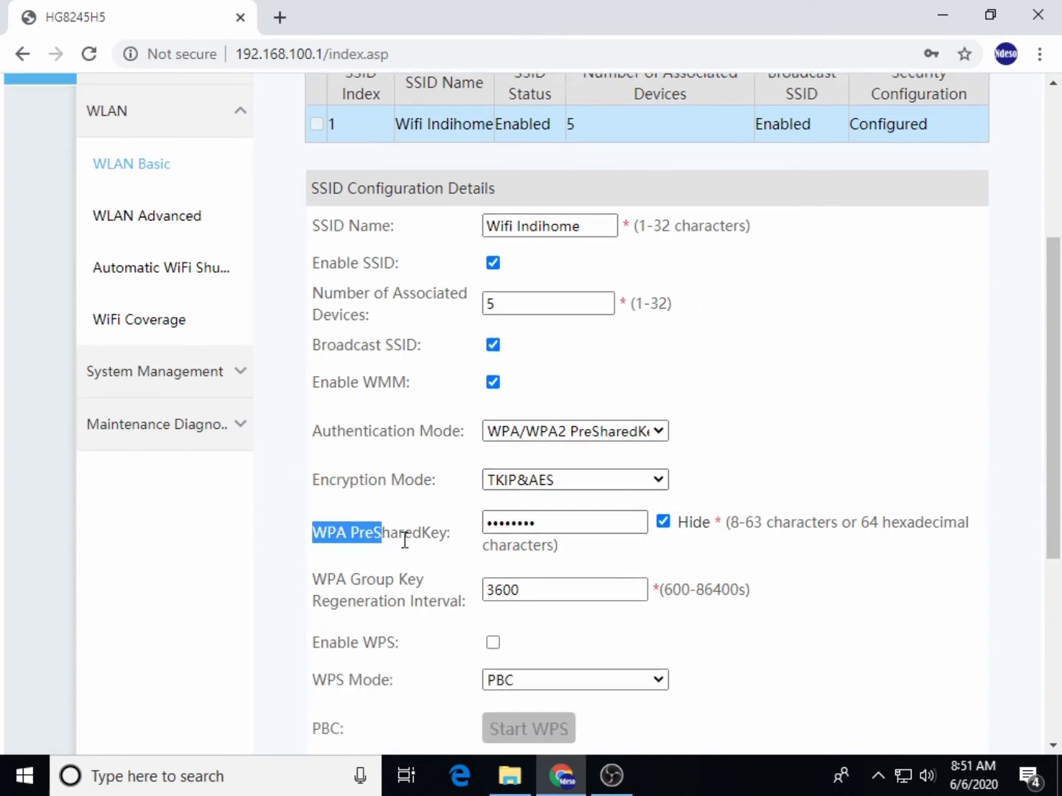
left_click(407, 538)
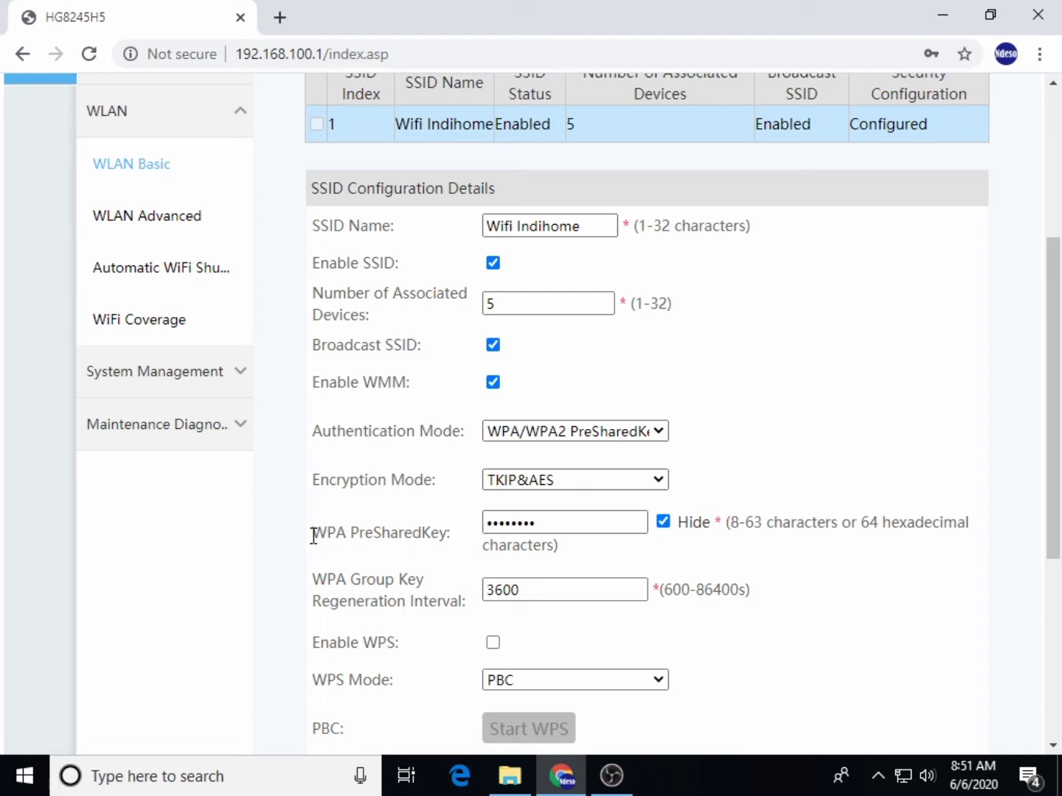
left_click_drag(312, 535, 440, 536)
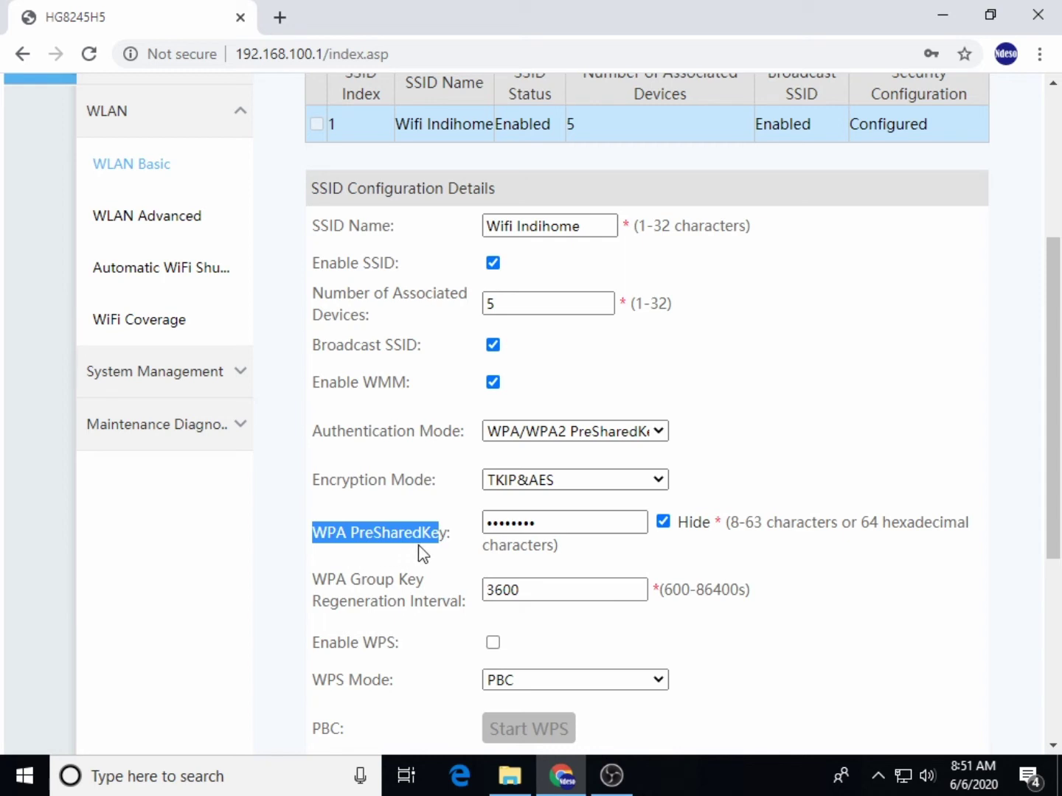
left_click(540, 521)
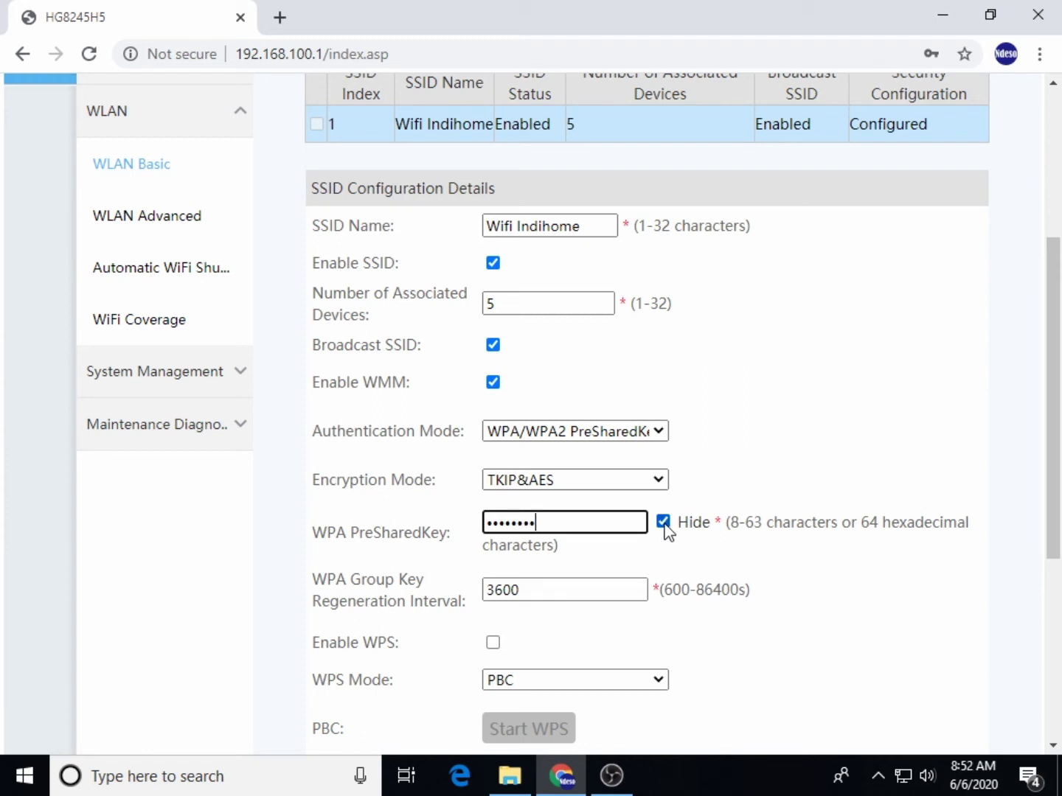
Reveal the current WPA PreSharedKey and overwrite it with the new Wi-Fi password
left_click(663, 522)
scroll(691, 472, "down", 1)
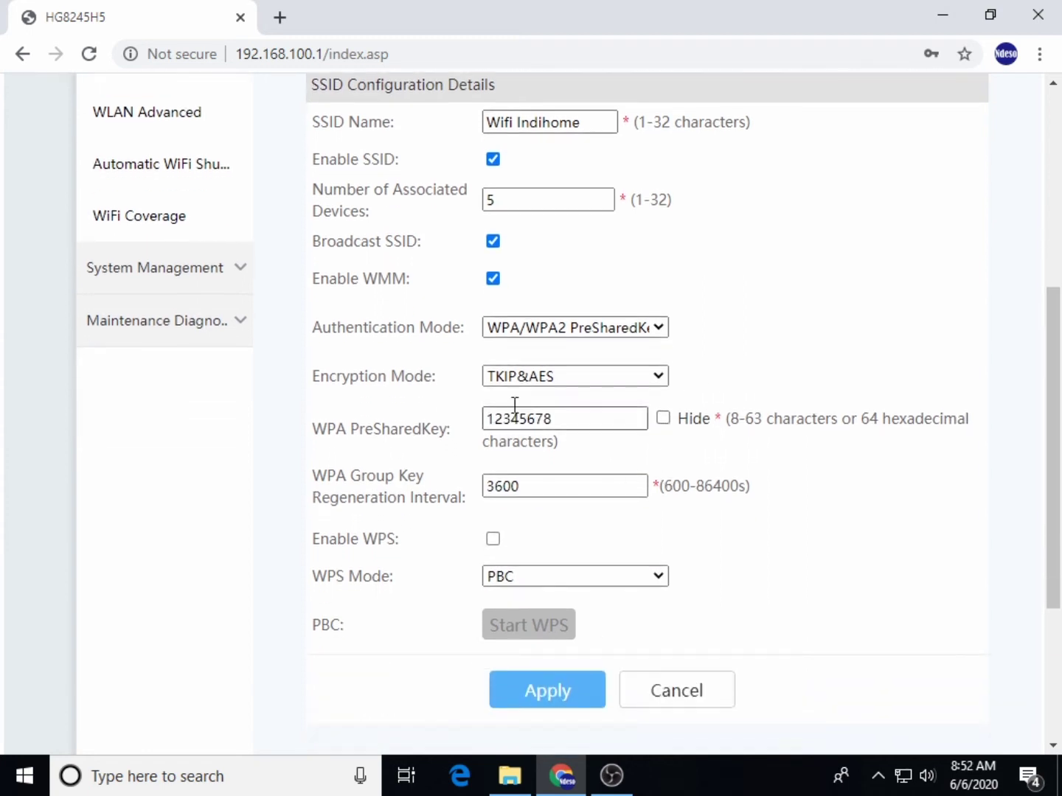
left_click(571, 417)
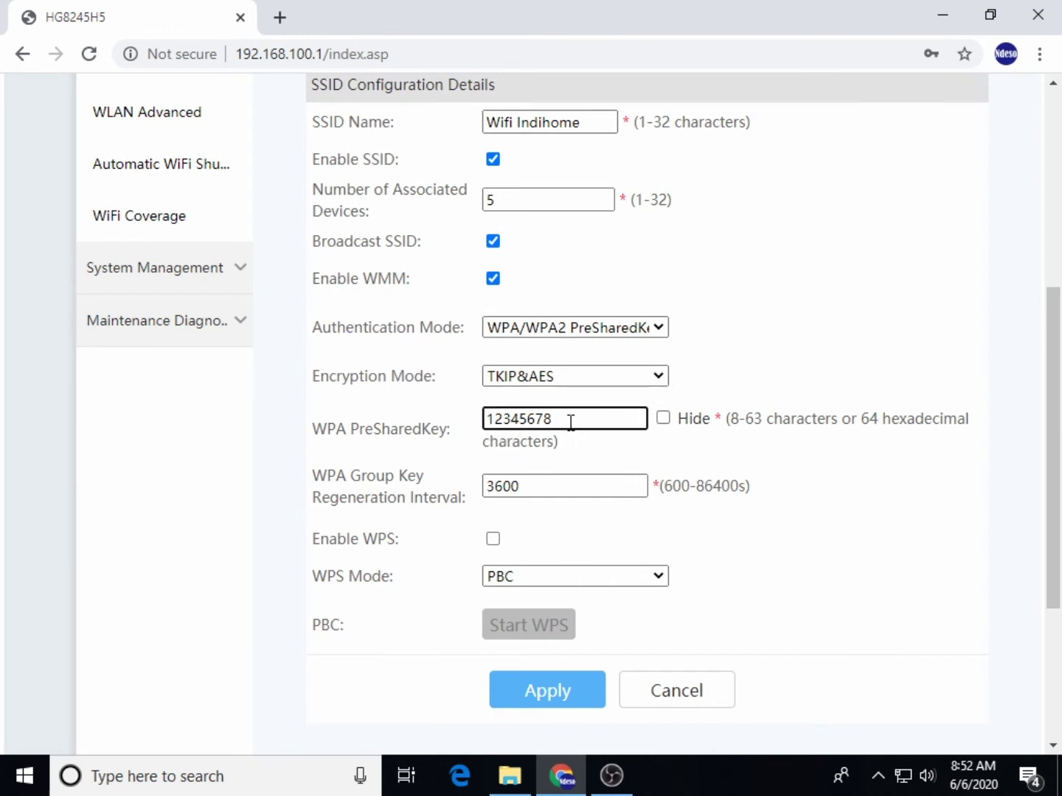
left_click_drag(572, 420, 414, 422)
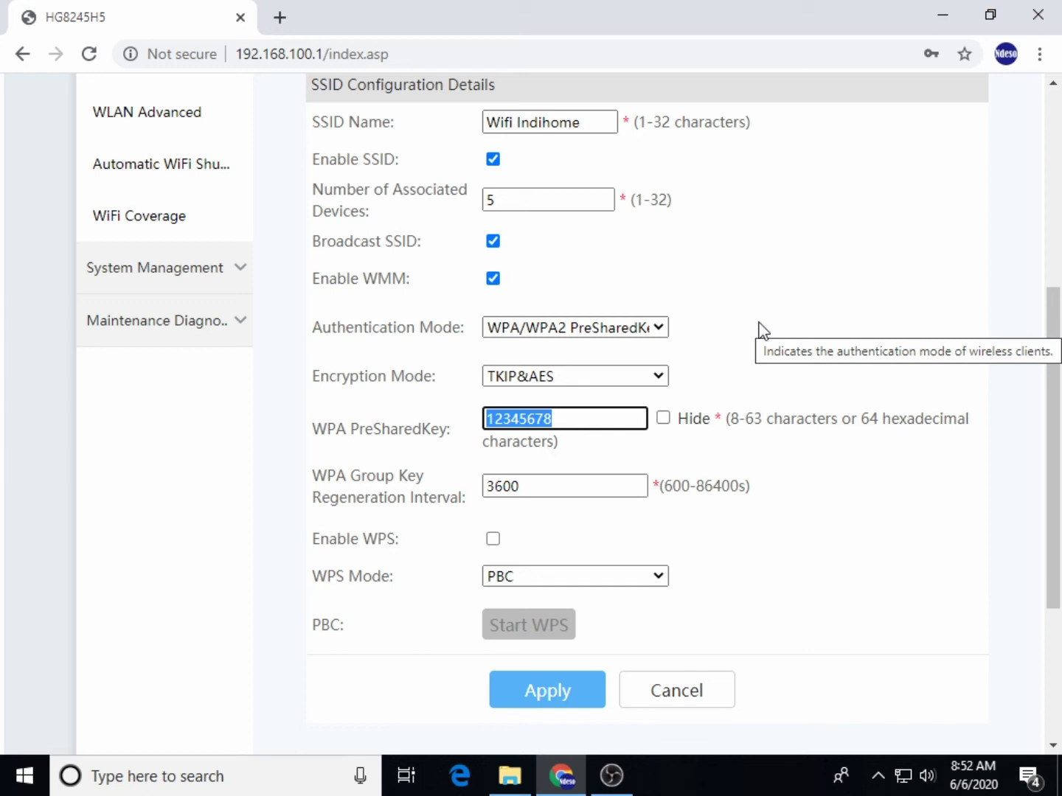
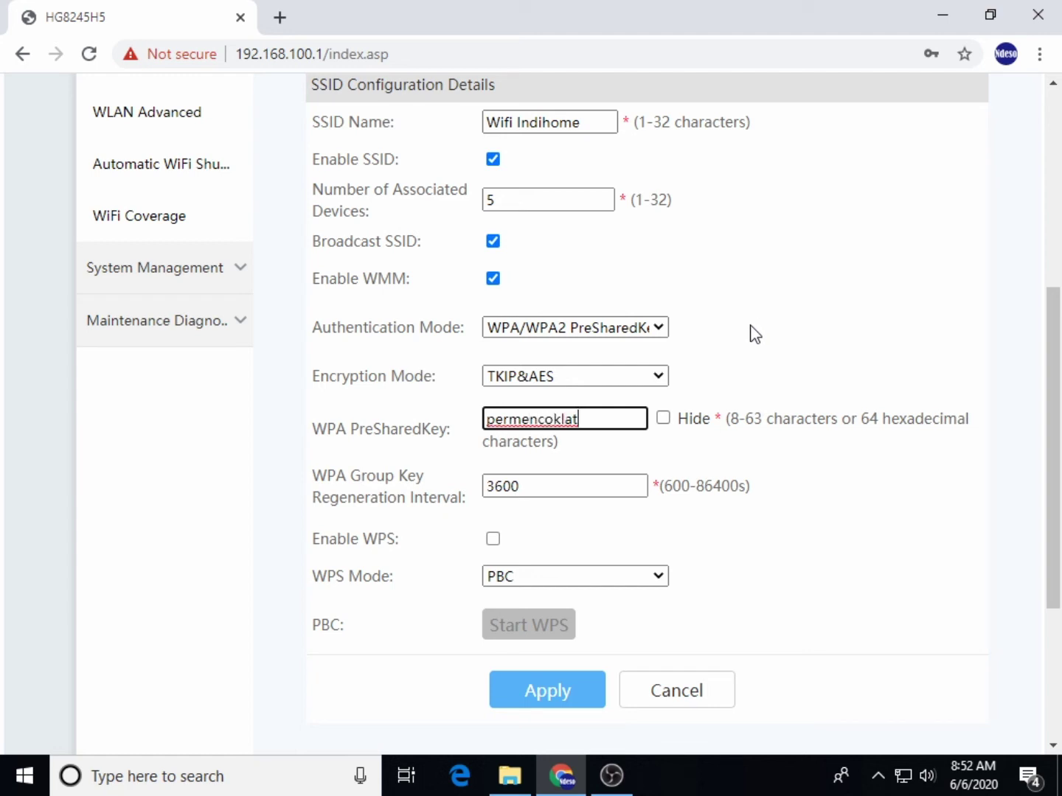
left_click(545, 420)
left_click_drag(495, 420, 535, 419)
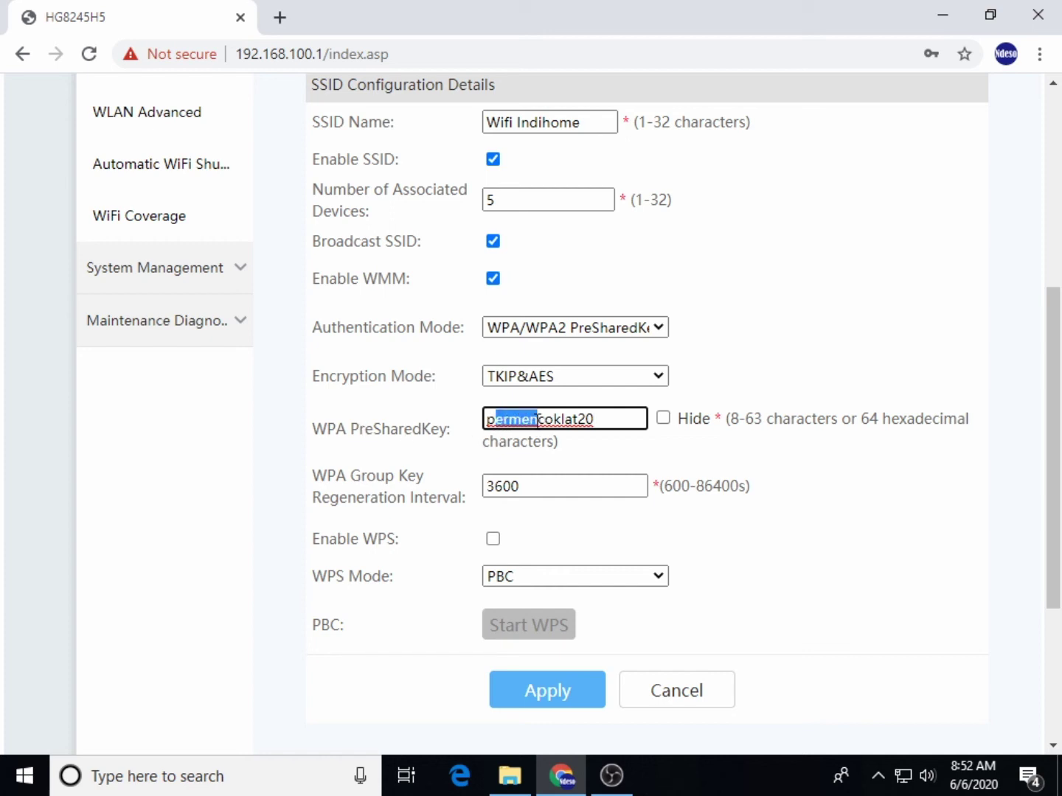
left_click(596, 420)
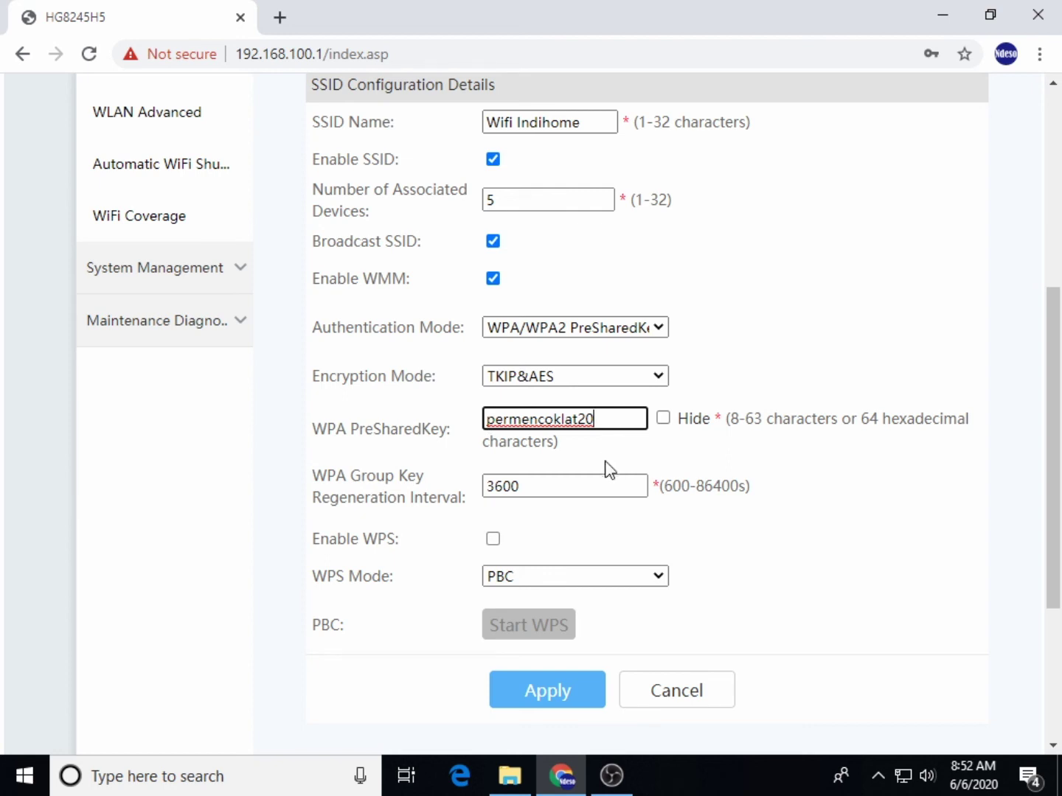
Double-check the new WPA PreSharedKey, then Apply it on the WLAN Basic page
left_click(803, 483)
scroll(523, 472, "down", 1)
scroll(531, 487, "down", 2)
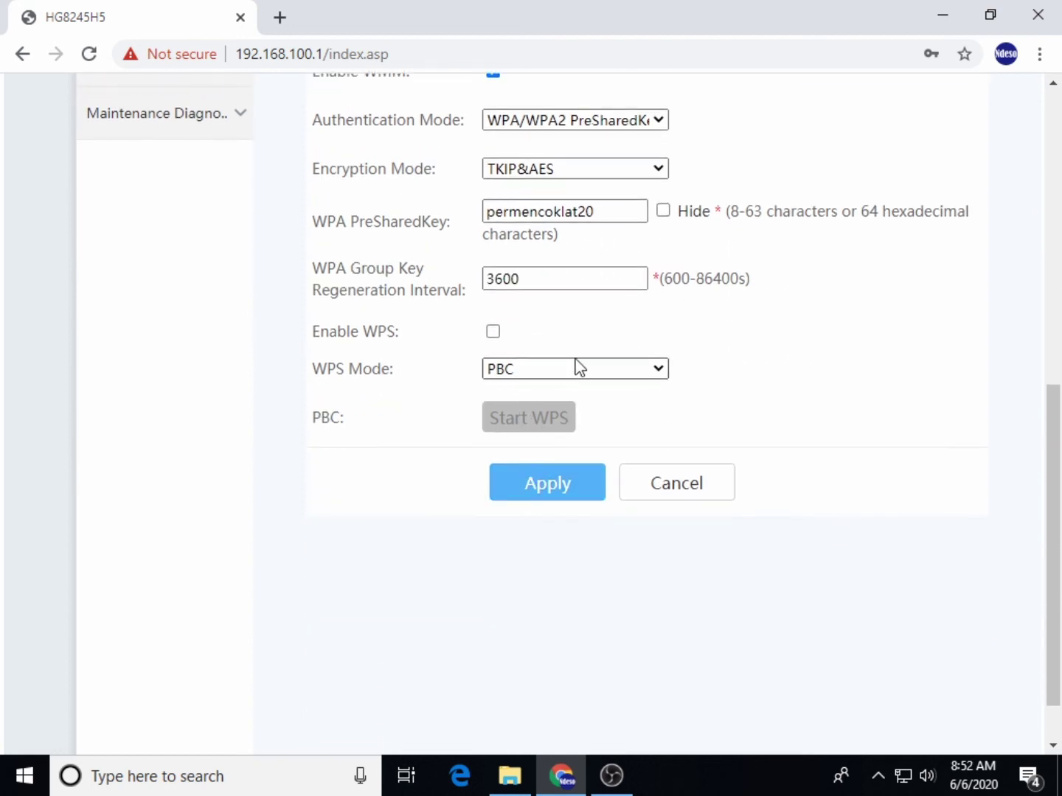
left_click(546, 218)
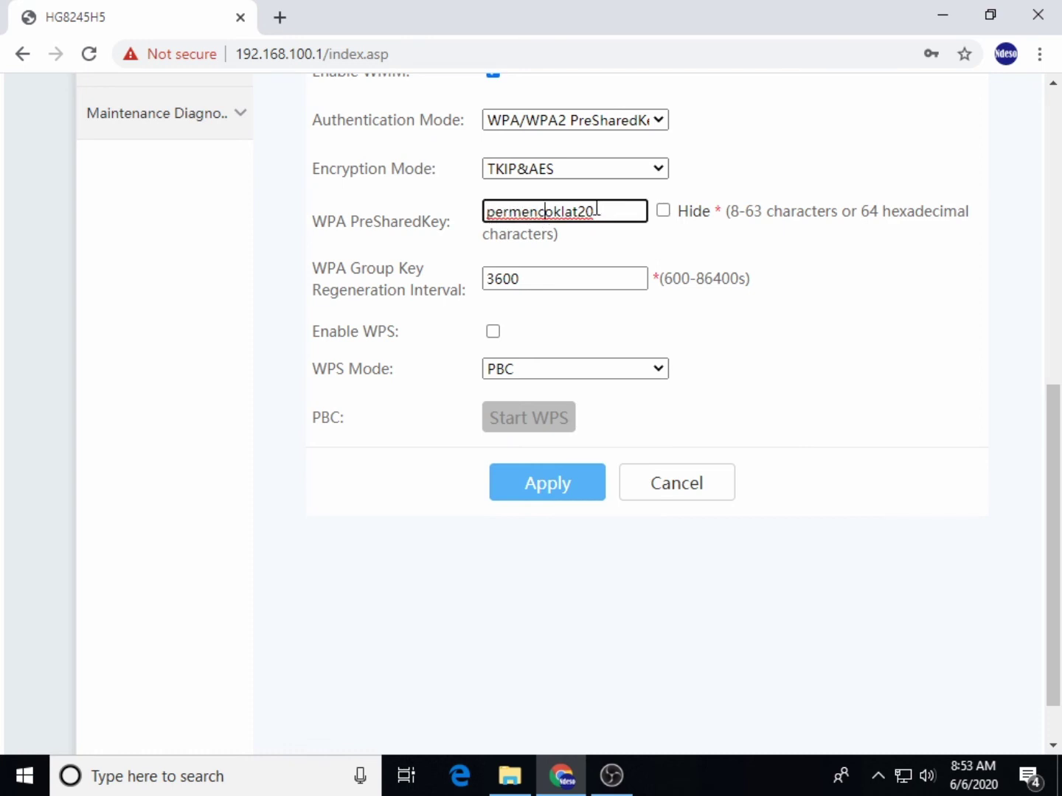
left_click_drag(611, 211, 480, 208)
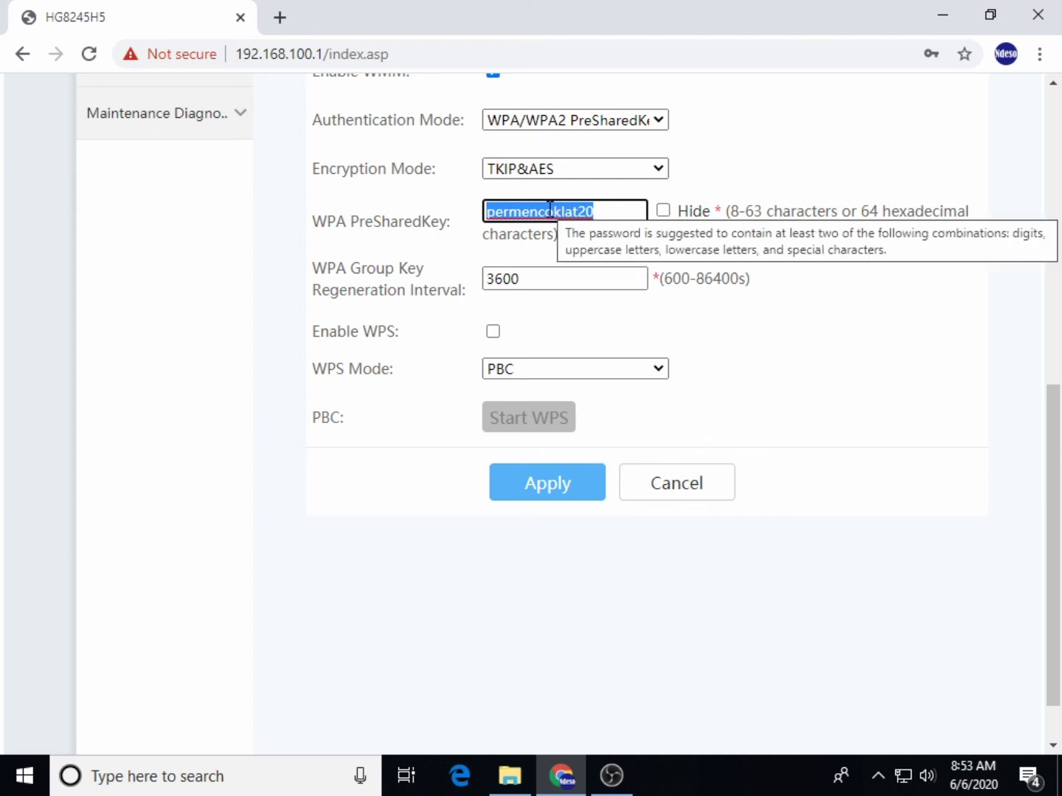
left_click(552, 211)
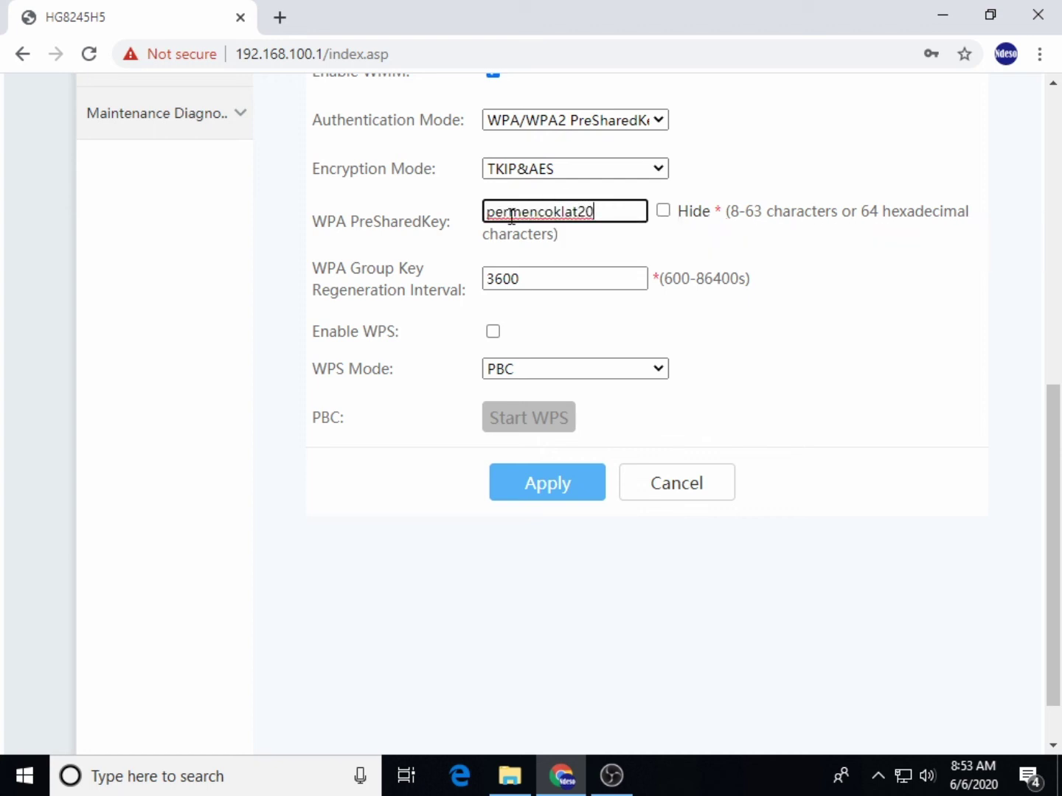
left_click(558, 493)
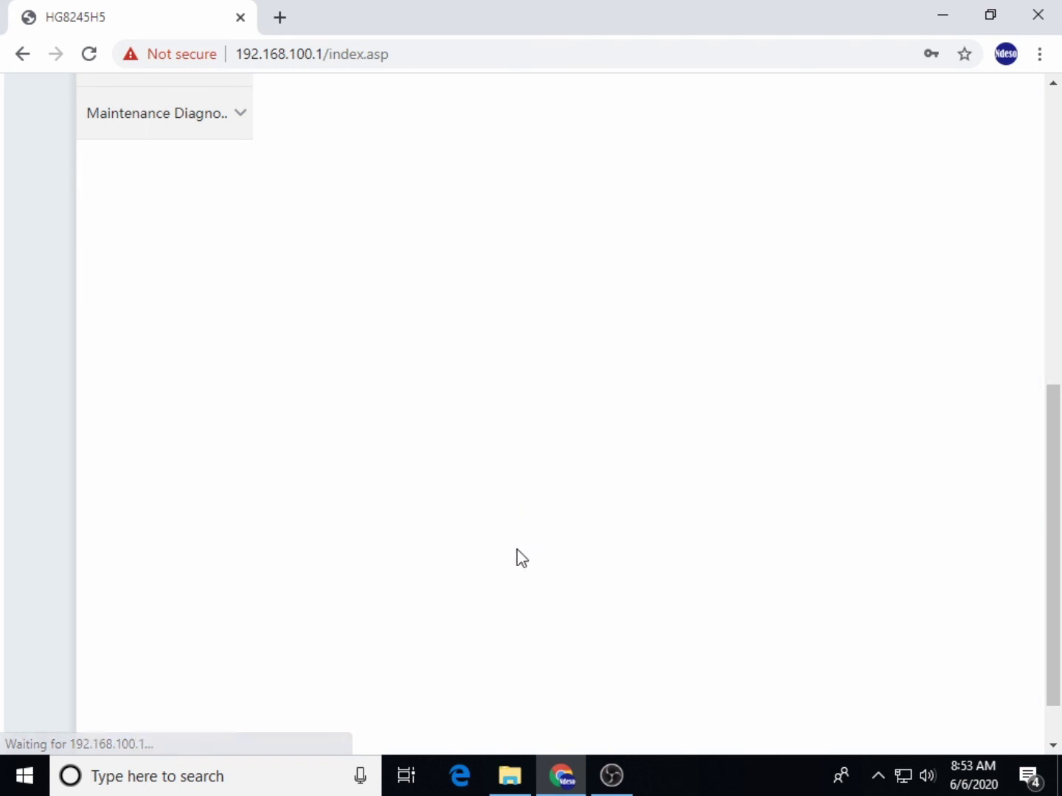
scroll(480, 583, "up", 2)
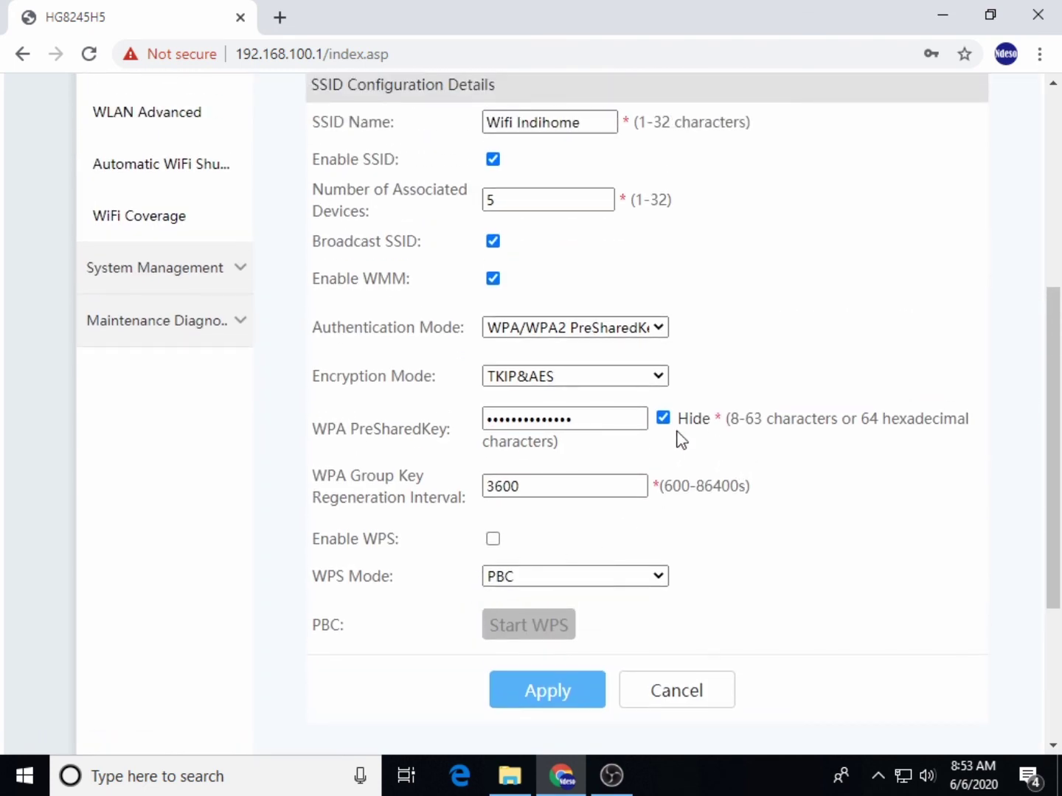
left_click(582, 423)
left_click(623, 423)
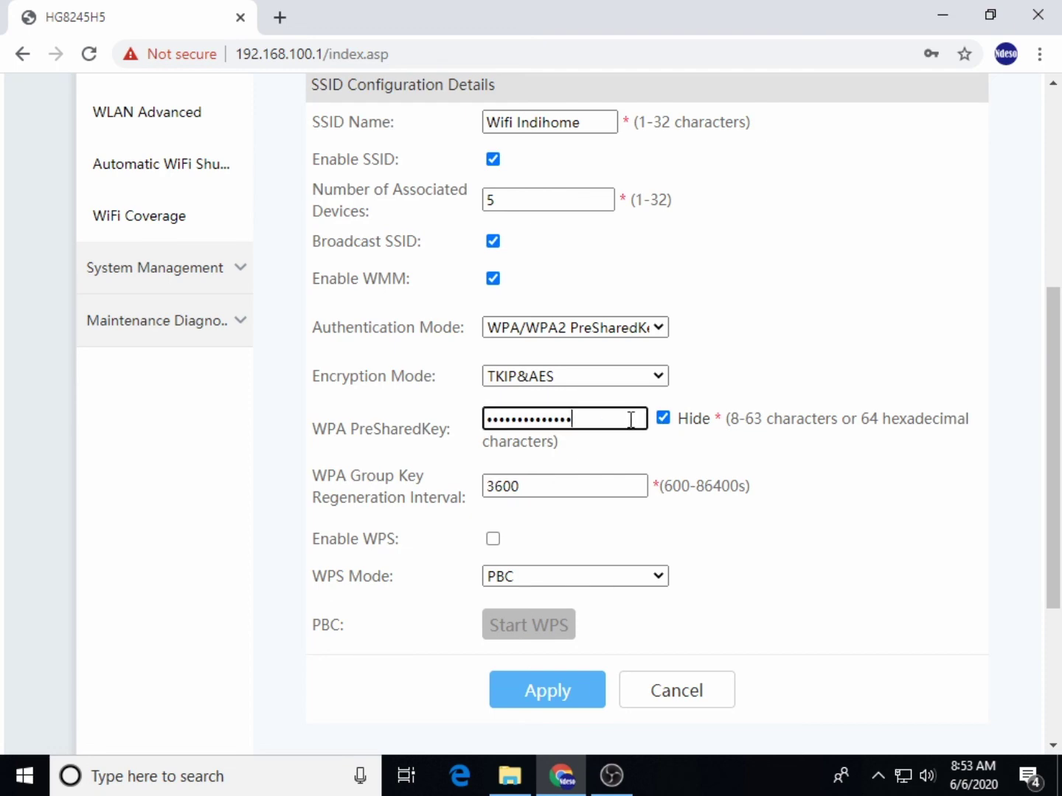
scroll(601, 409, "up", 2)
scroll(575, 405, "up", 2)
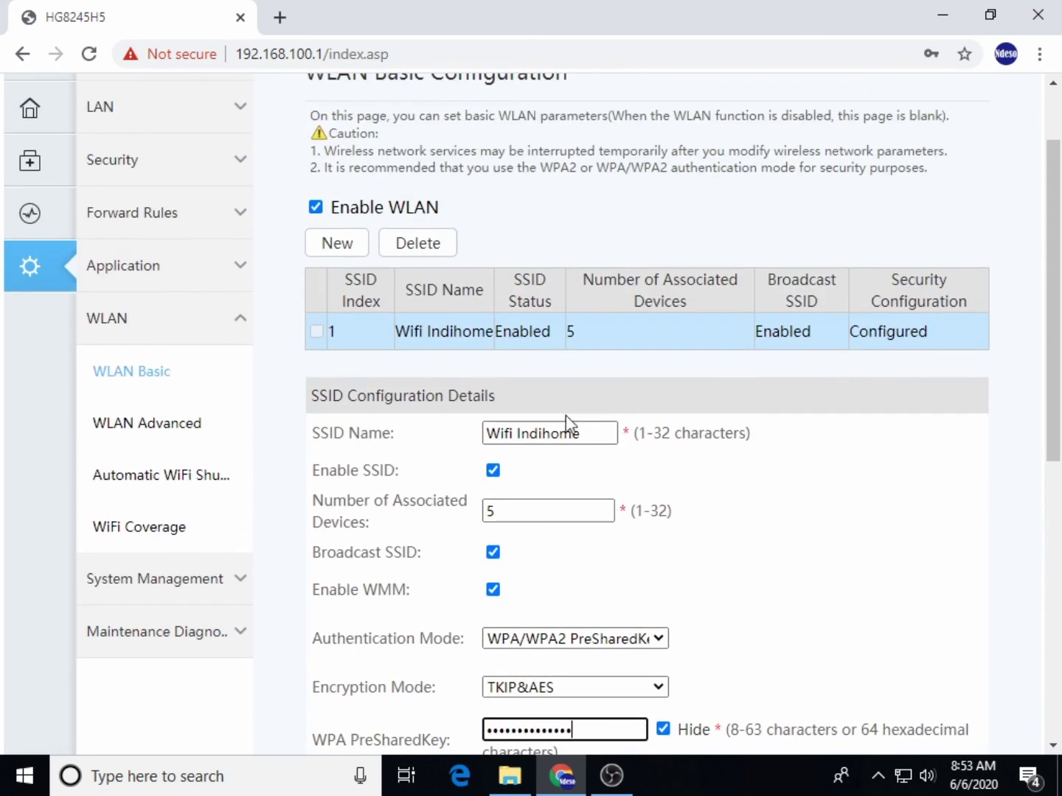
left_click(528, 433)
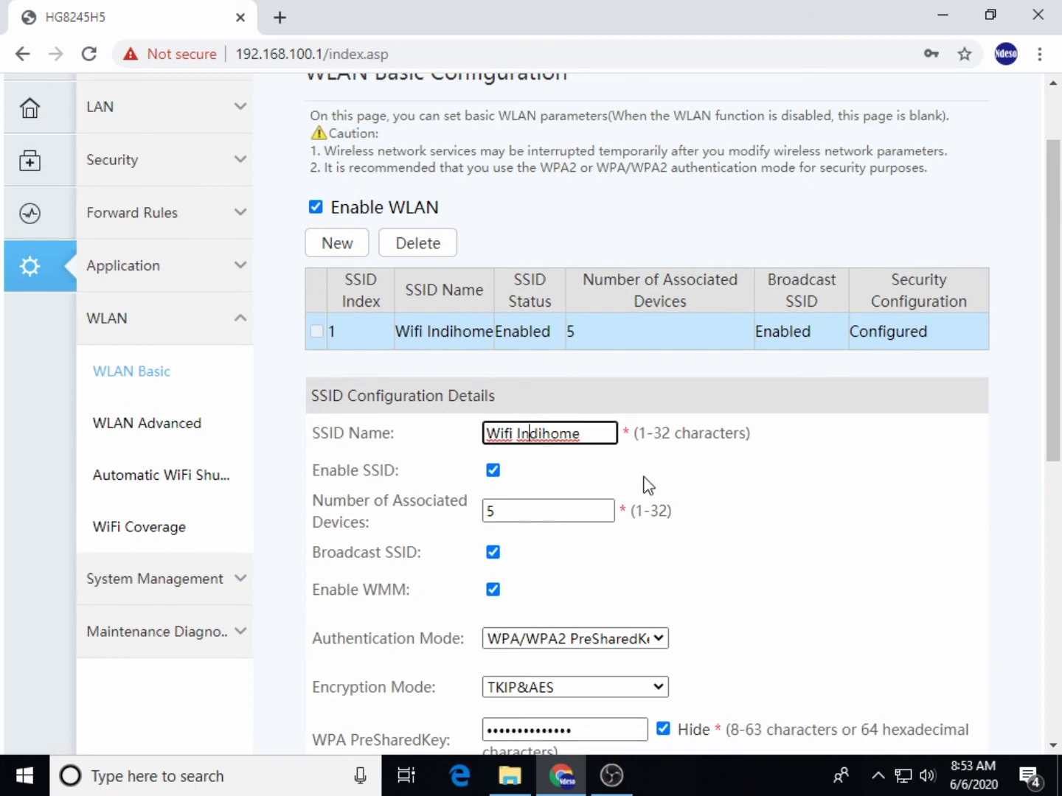
left_click(594, 434)
scroll(576, 453, "down", 2)
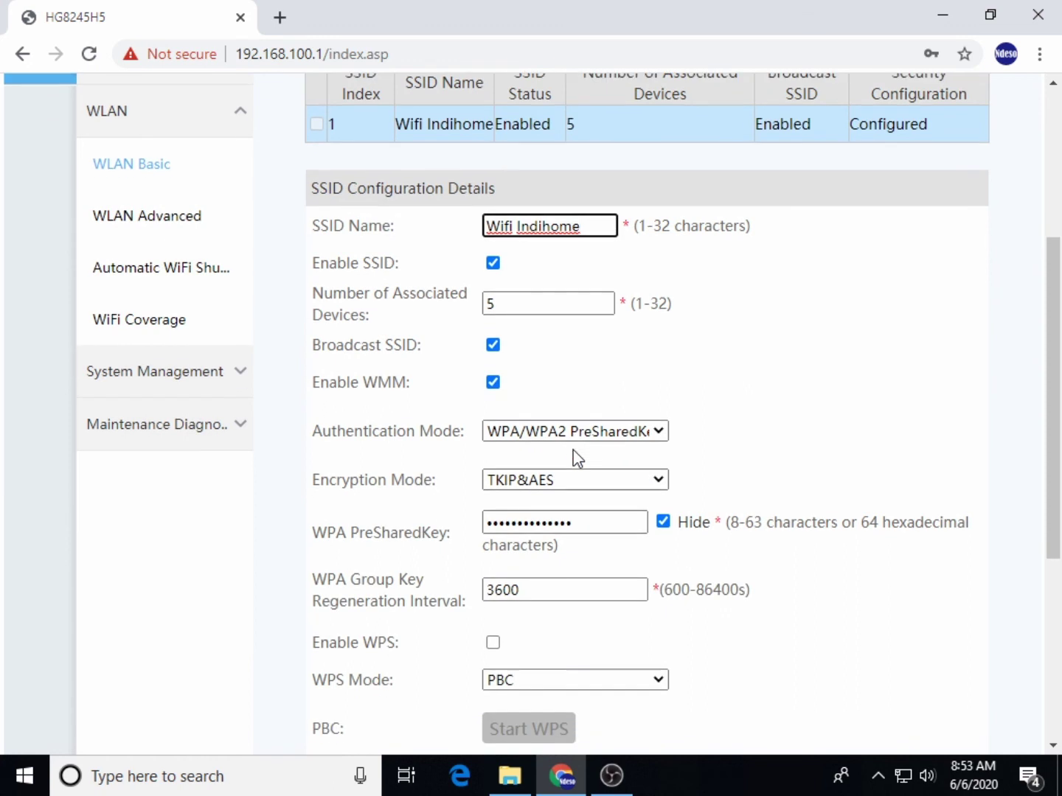
scroll(572, 449, "up", 4)
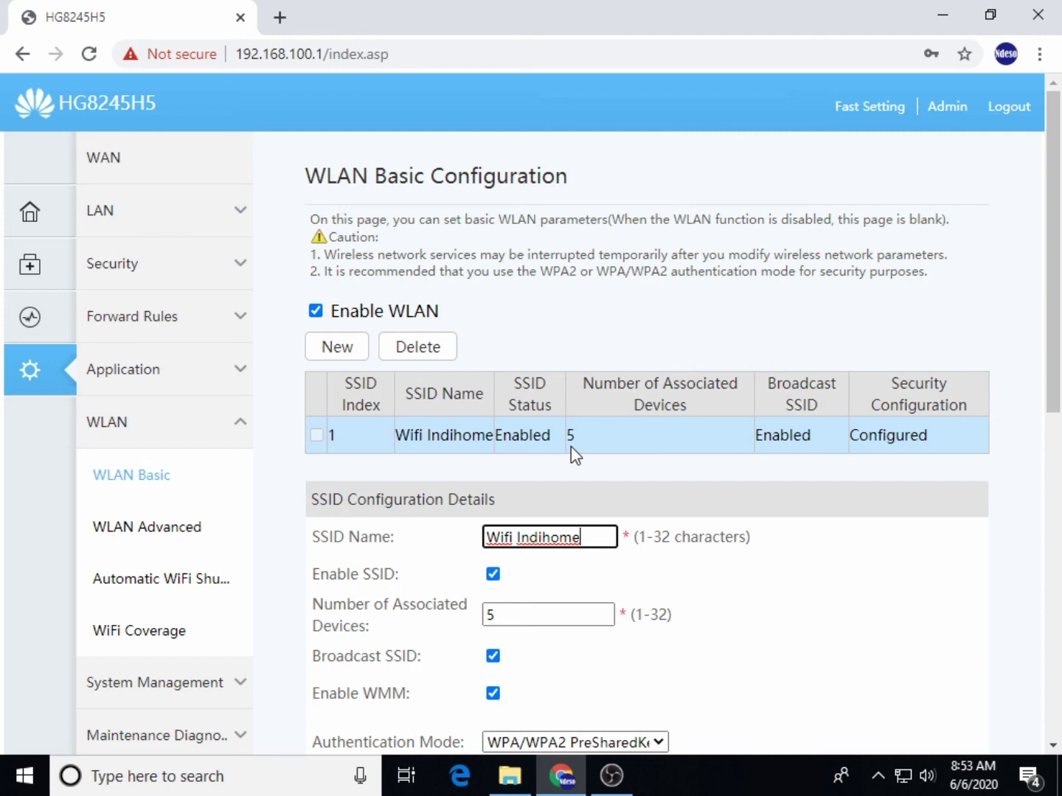
left_click(611, 537)
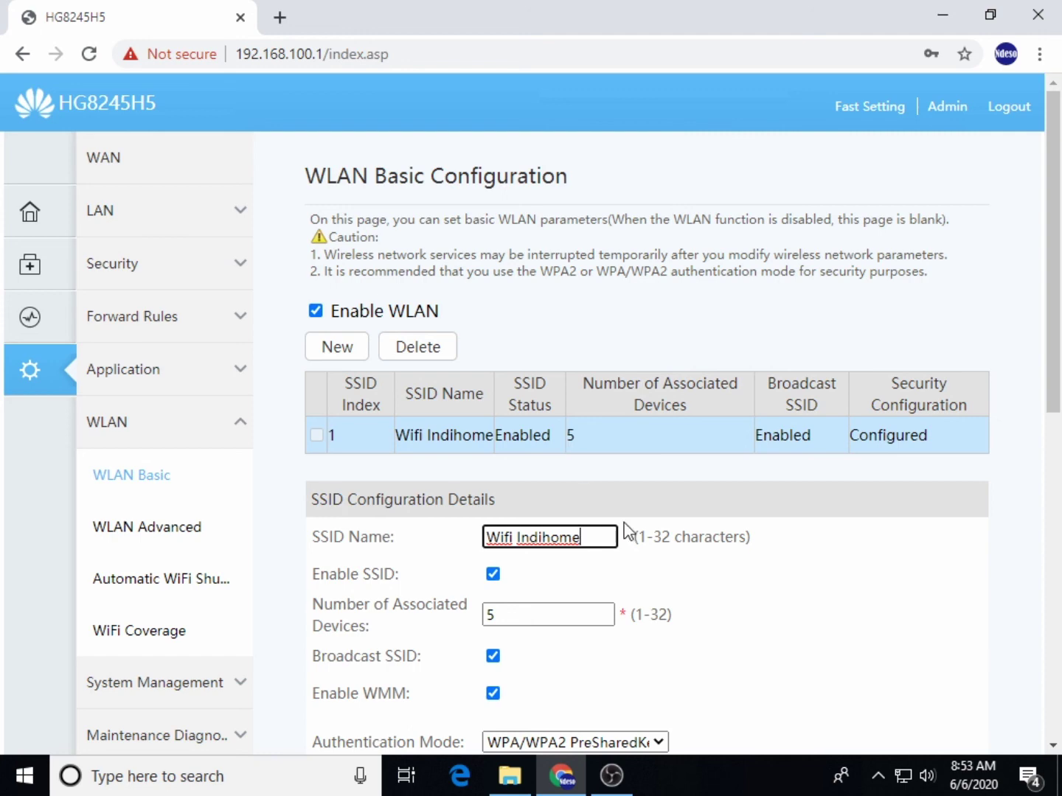